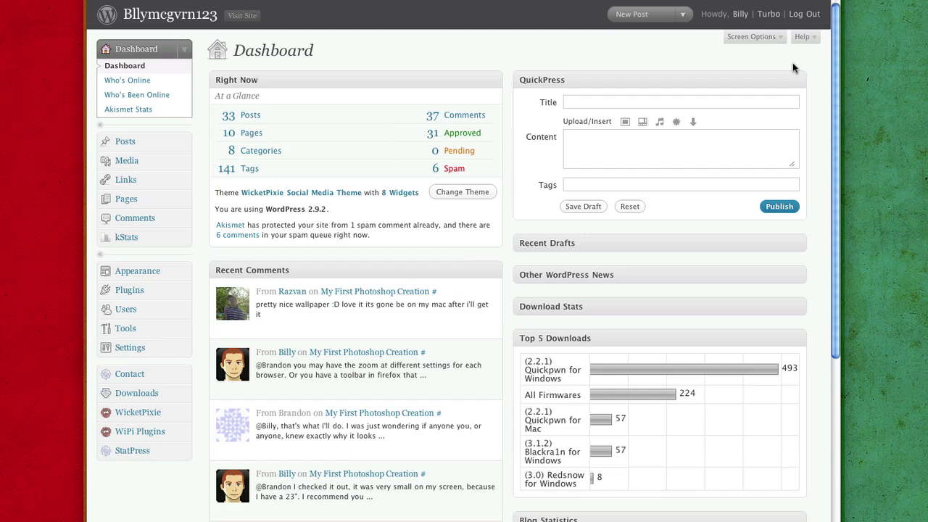
- Collapse the Dashboard submenu and open the WiPi Plugins page to review the plugin on/off switches
{"action": "left_click", "coordinate": [185, 48]}
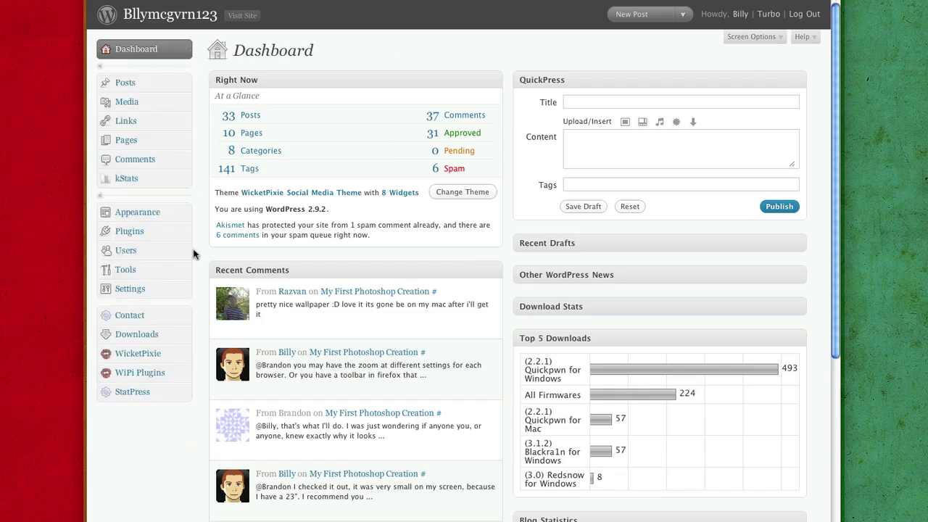
{"action": "left_click", "coordinate": [148, 374]}
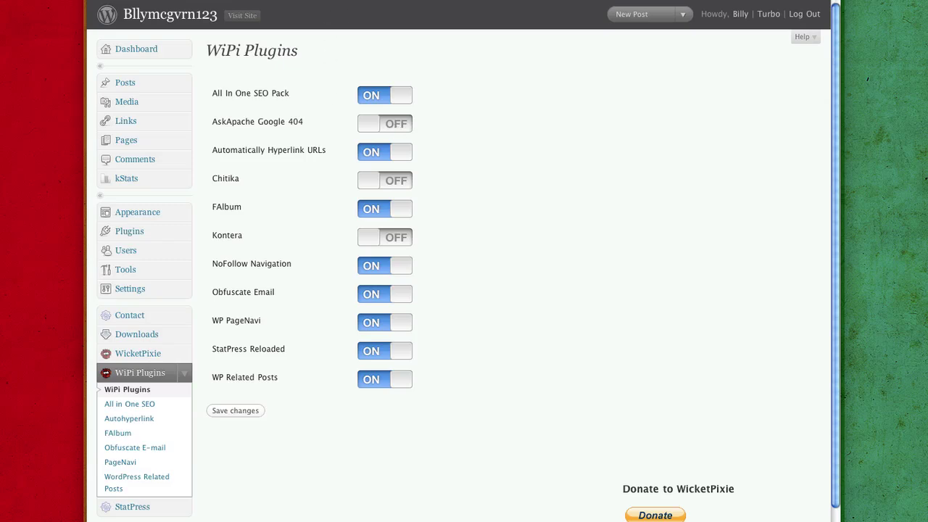
{"action": "key", "text": "super+alt+1"}
{"action": "key", "text": "super+alt+1"}
{"action": "mouse_move", "coordinate": [238, 296]}
{"action": "mouse_move", "coordinate": [221, 326]}
- Switch to the live blog's home page and look through the Snow! post, including its Related Posts box
{"action": "left_click", "coordinate": [362, 4]}
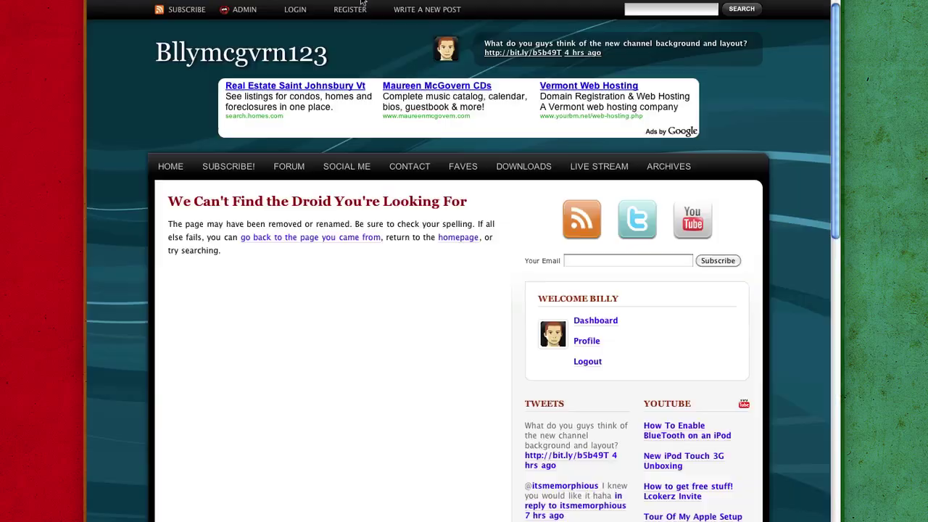
{"action": "left_click", "coordinate": [174, 166]}
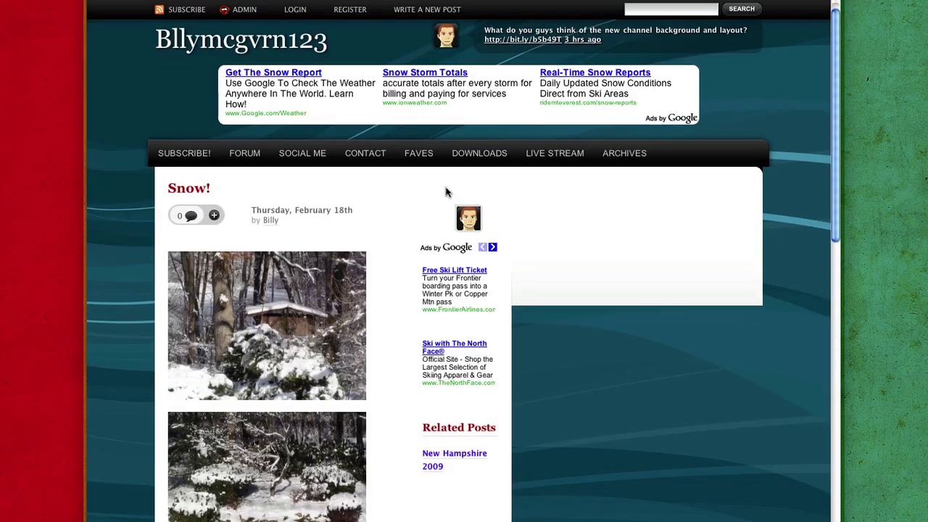
{"action": "scroll", "coordinate": [435, 275], "scroll_direction": "down", "scroll_amount": 5}
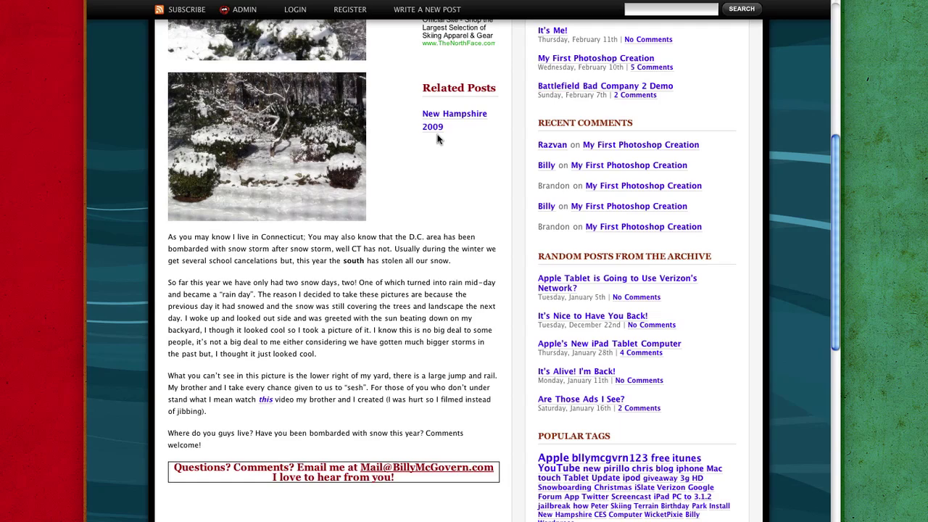
{"action": "scroll", "coordinate": [435, 152], "scroll_direction": "down", "scroll_amount": 2}
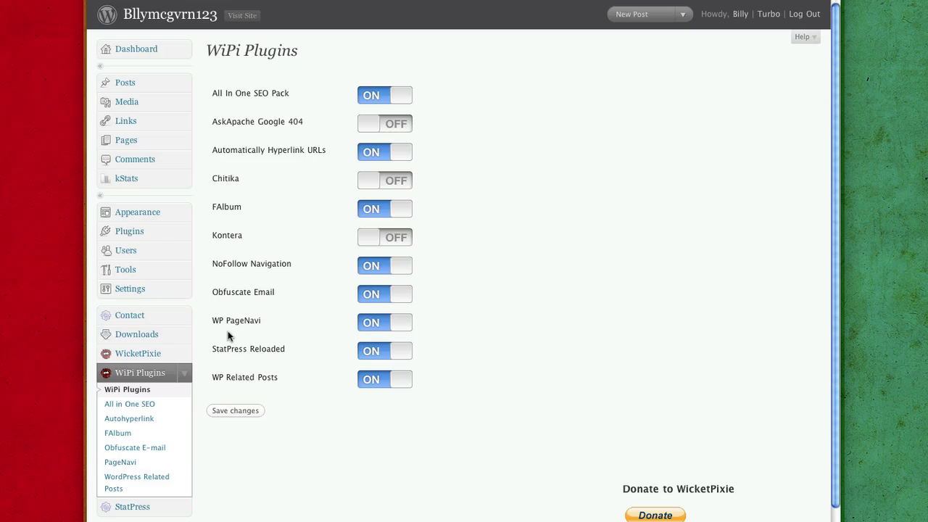
- Expand the WiPi Plugins submenu in the admin area and look through the All in One SEO settings
{"action": "left_click", "coordinate": [186, 372]}
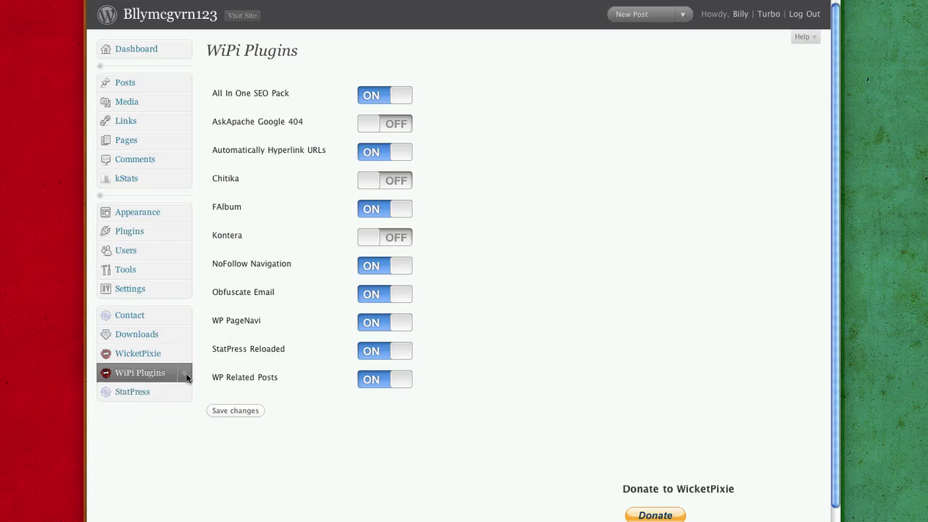
{"action": "left_click", "coordinate": [186, 372]}
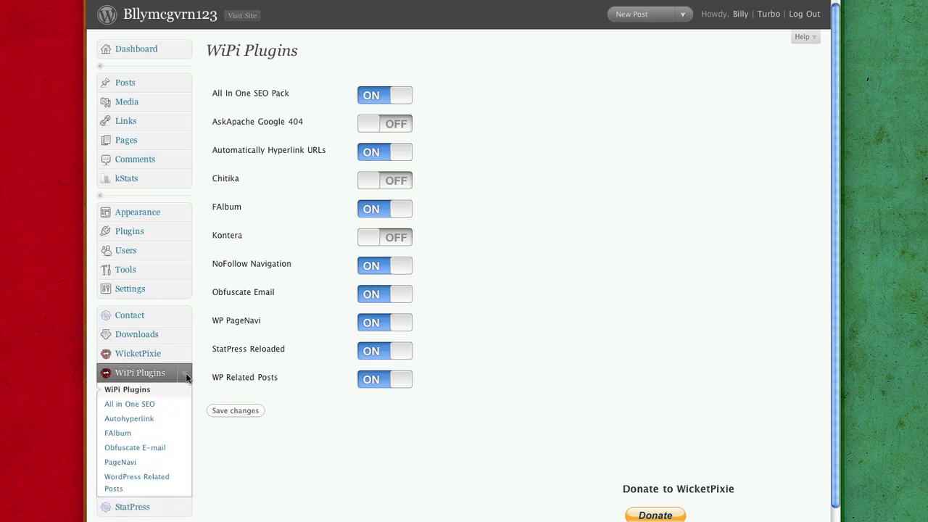
{"action": "left_click", "coordinate": [165, 408]}
{"action": "scroll", "coordinate": [259, 244], "scroll_direction": "down", "scroll_amount": 10}
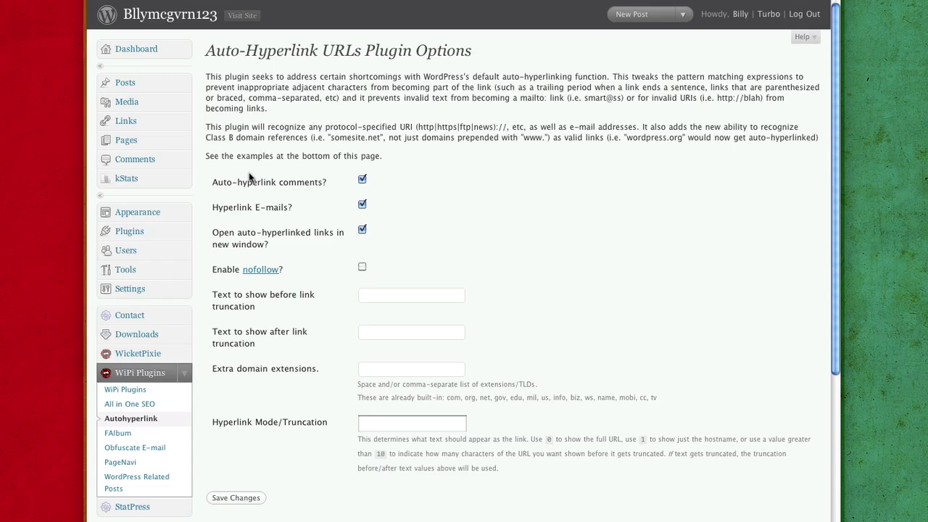
- Review the Auto-Hyperlink URLs plugin options and the examples of its Hyperlink Mode settings
{"action": "scroll", "coordinate": [350, 217], "scroll_direction": "down", "scroll_amount": 5}
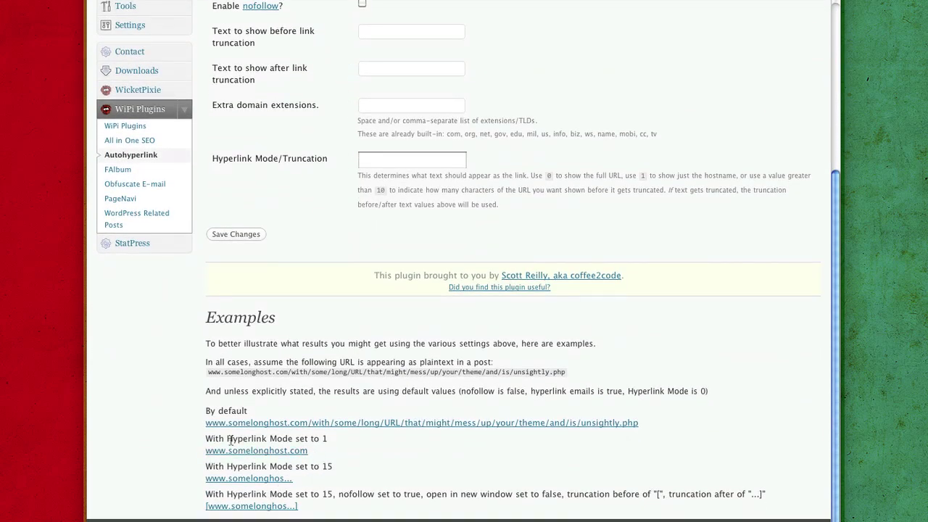
{"action": "scroll", "coordinate": [435, 269], "scroll_direction": "up", "scroll_amount": 5}
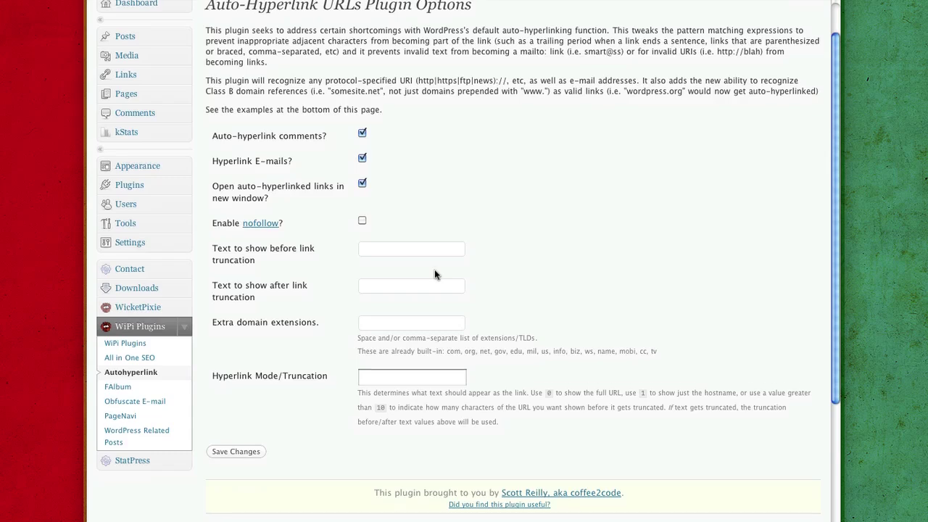
{"action": "scroll", "coordinate": [435, 274], "scroll_direction": "up", "scroll_amount": 2}
- Open the FAlbum settings, and look over the live Snow! post and the foot of the blog's home page
{"action": "left_click", "coordinate": [119, 433]}
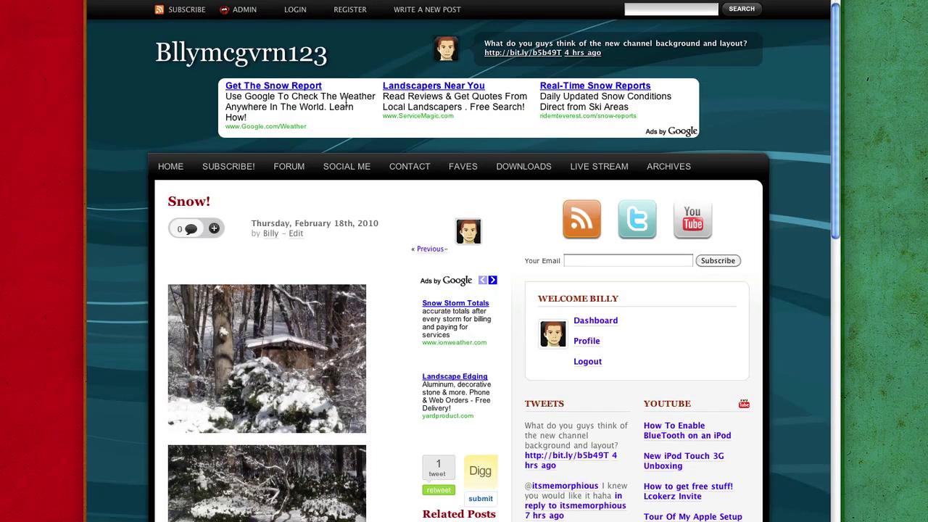
{"action": "scroll", "coordinate": [345, 100], "scroll_direction": "down", "scroll_amount": 10}
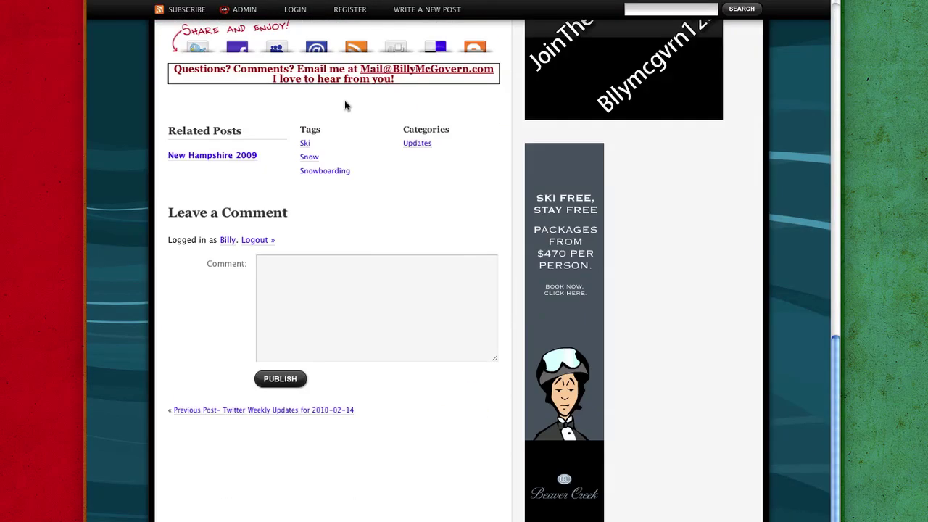
{"action": "scroll", "coordinate": [220, 441], "scroll_direction": "up", "scroll_amount": 10}
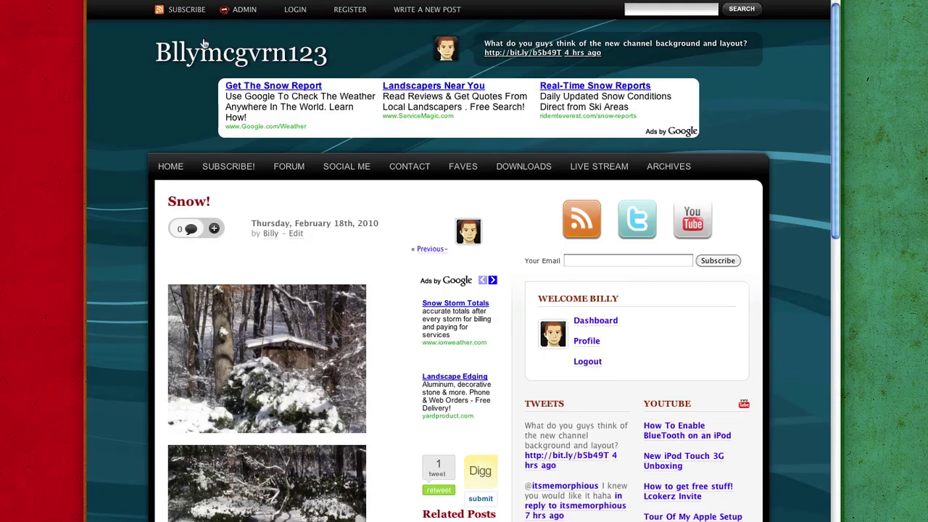
{"action": "left_click", "coordinate": [220, 49]}
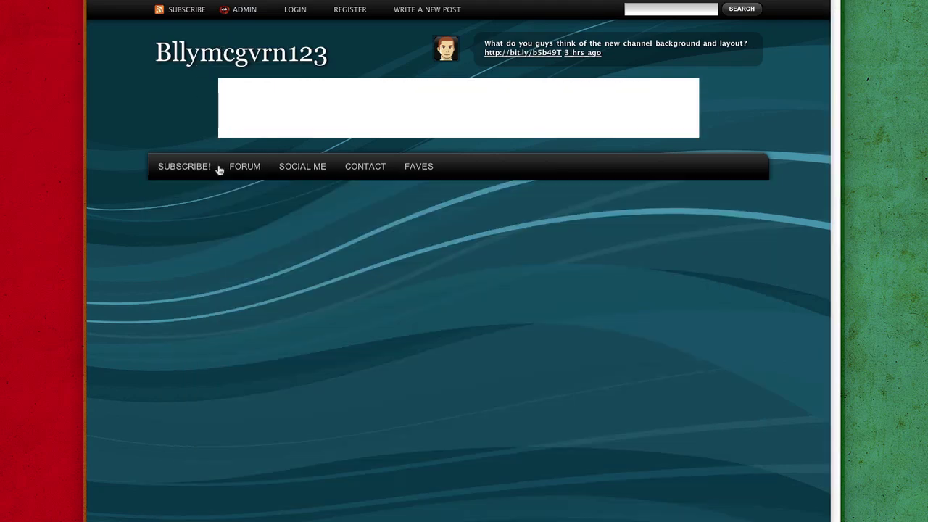
{"action": "scroll", "coordinate": [218, 169], "scroll_direction": "down", "scroll_amount": 15}
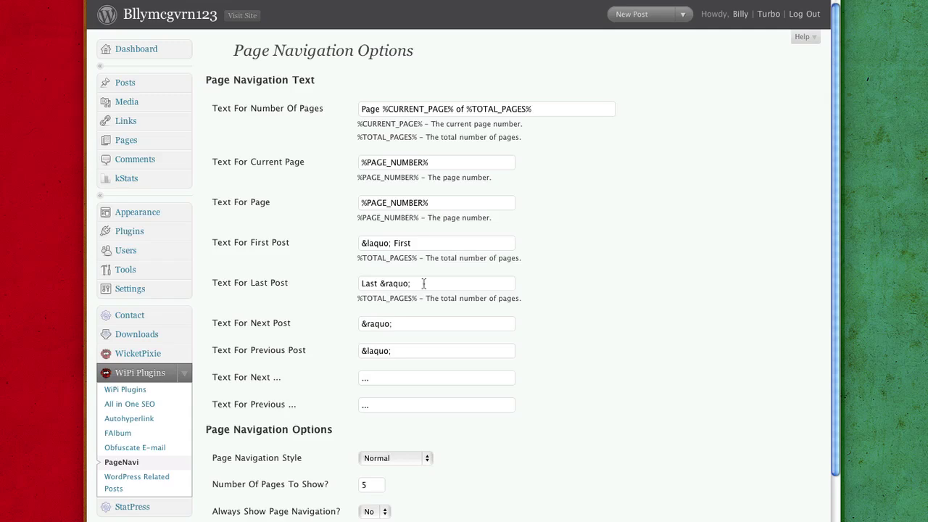
- Review PageNavi's page navigation text fields and its style and display options
{"action": "scroll", "coordinate": [424, 283], "scroll_direction": "down", "scroll_amount": 1}
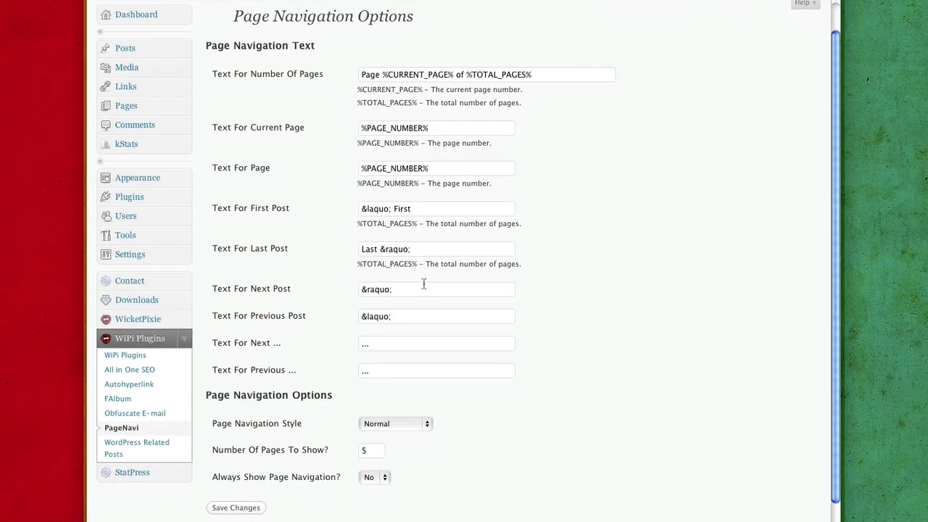
{"action": "scroll", "coordinate": [424, 283], "scroll_direction": "down", "scroll_amount": 3}
{"action": "scroll", "coordinate": [424, 283], "scroll_direction": "up", "scroll_amount": 4}
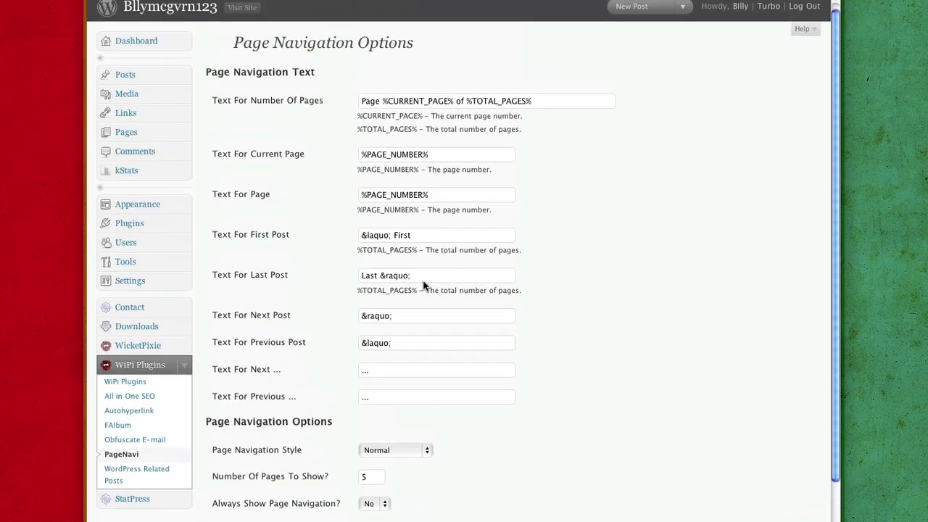
{"action": "scroll", "coordinate": [424, 284], "scroll_direction": "down", "scroll_amount": 1}
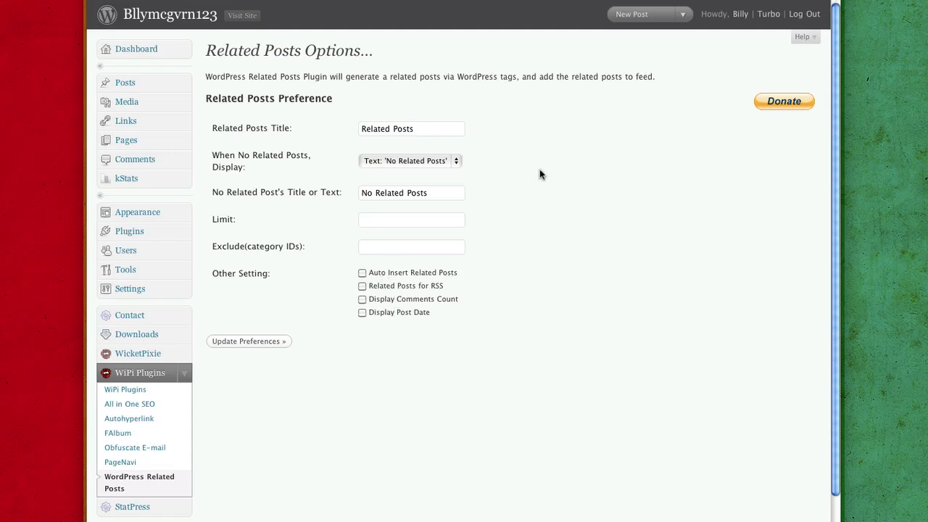
- Open the main WicketPixie settings page and look through its sections down to Global Announcement
{"action": "left_click", "coordinate": [185, 372]}
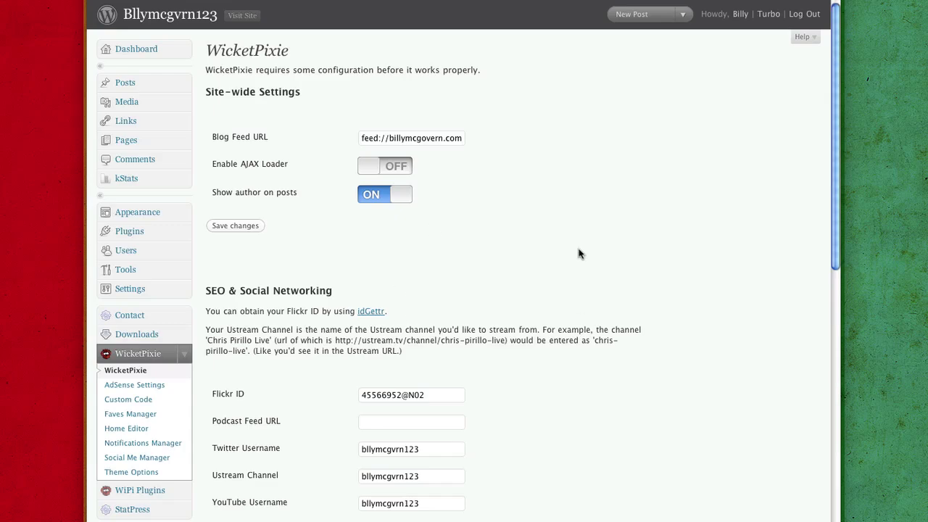
{"action": "scroll", "coordinate": [459, 285], "scroll_direction": "down", "scroll_amount": 10}
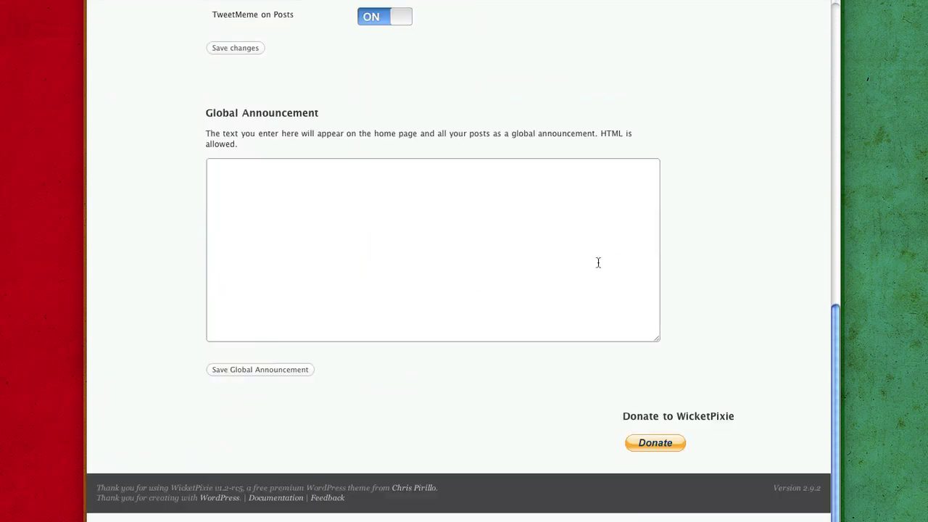
{"action": "scroll", "coordinate": [598, 263], "scroll_direction": "up", "scroll_amount": 10}
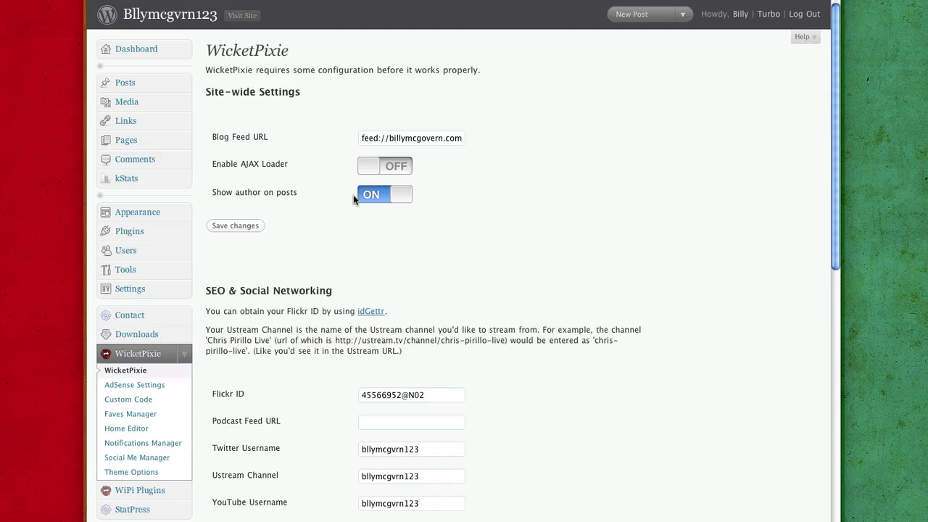
- Compare the open blog pages to see how the author is shown on posts, and return to the WicketPixie settings
{"action": "key", "text": "ctrl+Tab"}
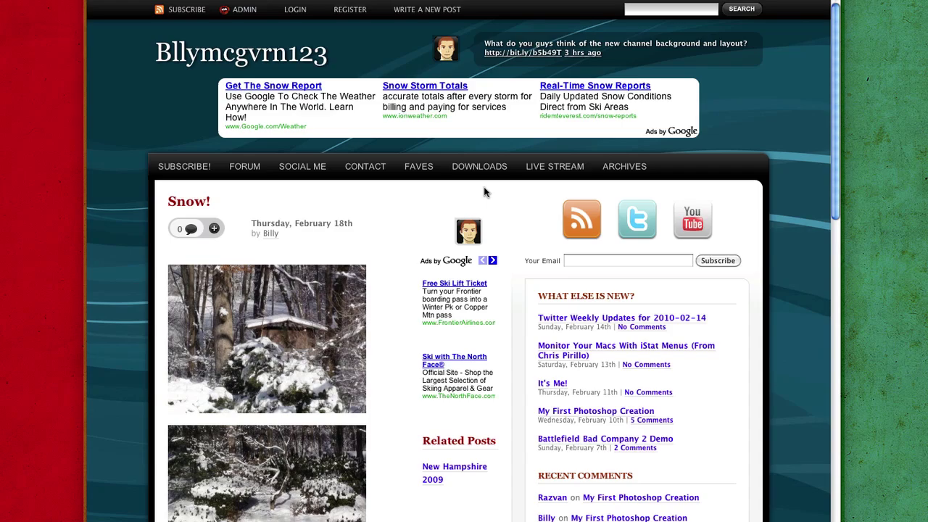
{"action": "key", "text": "ctrl+Tab"}
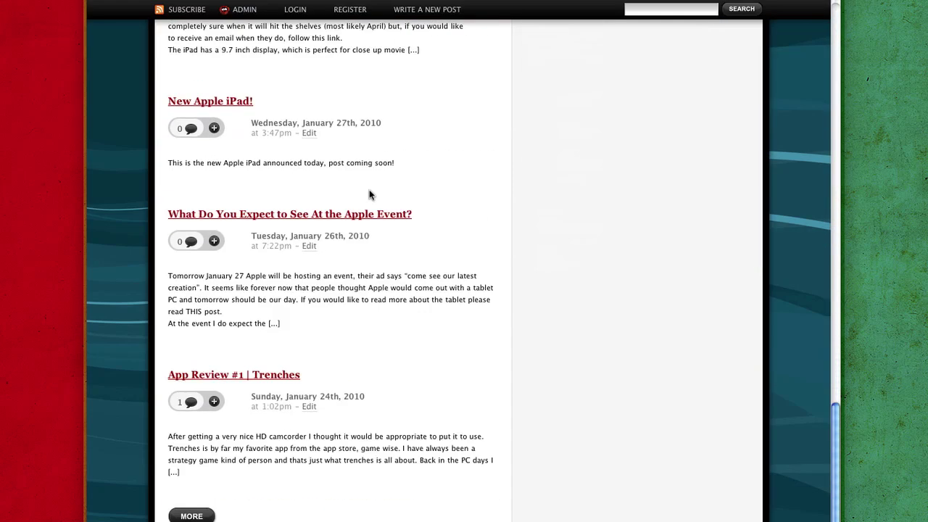
{"action": "key", "text": "ctrl+Tab"}
{"action": "scroll", "coordinate": [369, 195], "scroll_direction": "down", "scroll_amount": 1}
{"action": "key", "text": "ctrl+shift+Tab"}
{"action": "key", "text": "ctrl+Tab"}
{"action": "key", "text": "ctrl+Tab"}
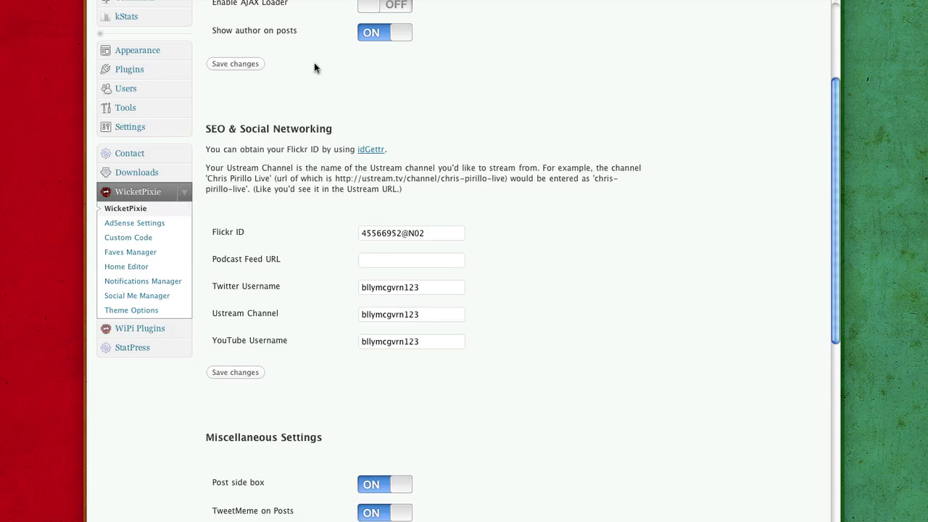
- Check the Miscellaneous Settings, and open the TweetMeme retweet form from the live Snow! post
{"action": "scroll", "coordinate": [309, 286], "scroll_direction": "down", "scroll_amount": 5}
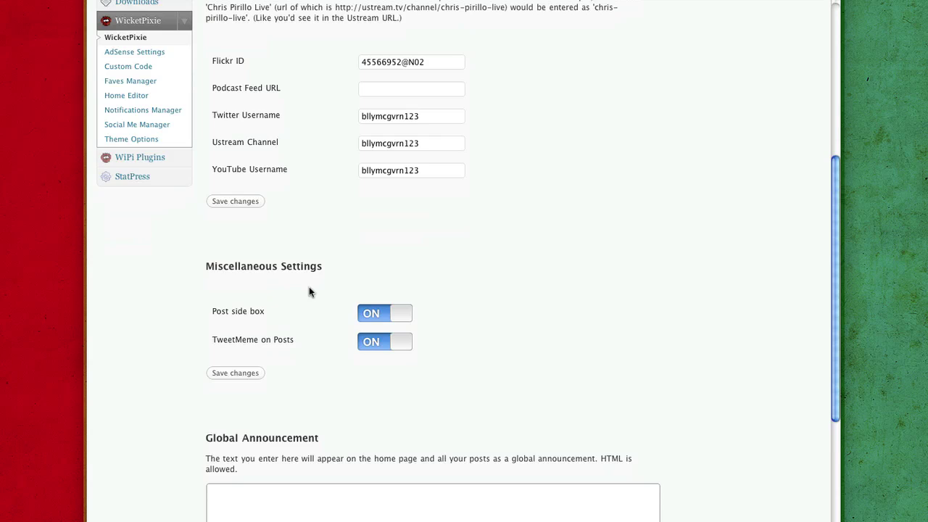
{"action": "scroll", "coordinate": [309, 289], "scroll_direction": "down", "scroll_amount": 3}
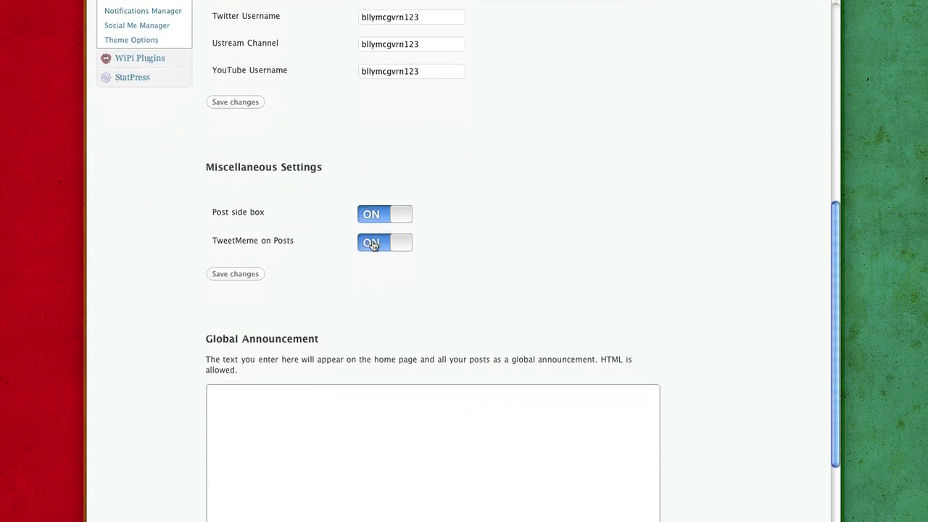
{"action": "left_click", "coordinate": [348, 6]}
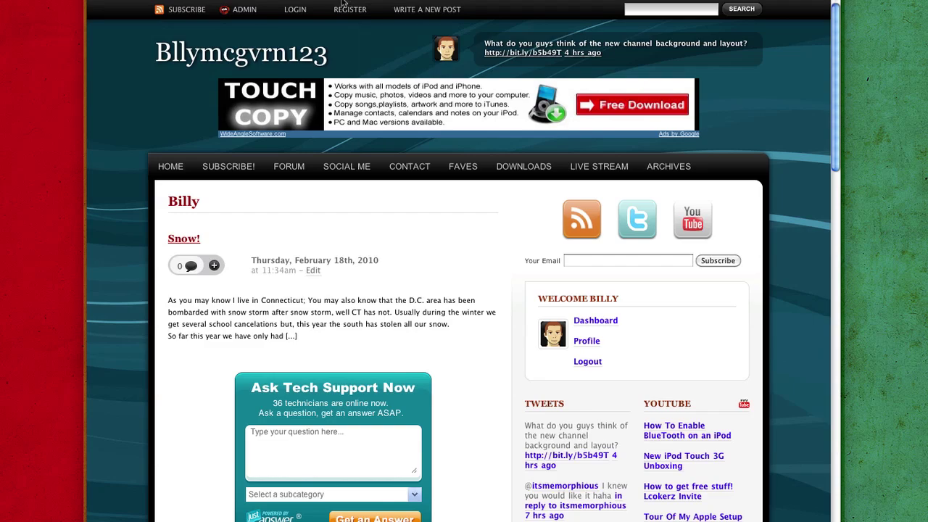
{"action": "left_click", "coordinate": [185, 238]}
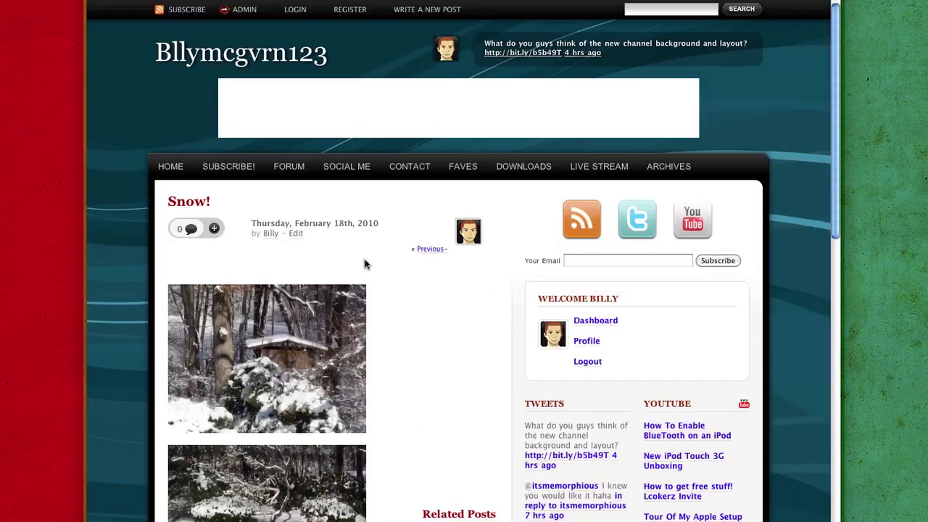
{"action": "scroll", "coordinate": [365, 264], "scroll_direction": "down", "scroll_amount": 5}
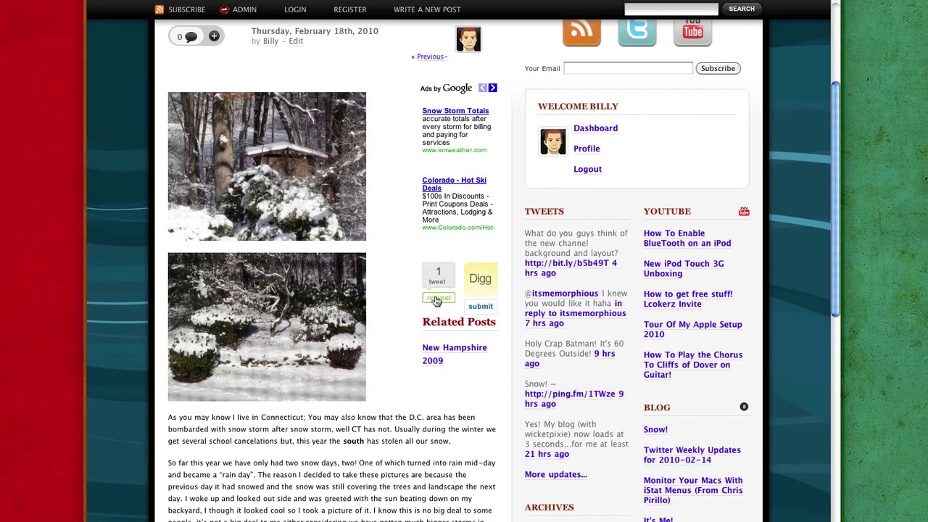
{"action": "left_click", "coordinate": [437, 298]}
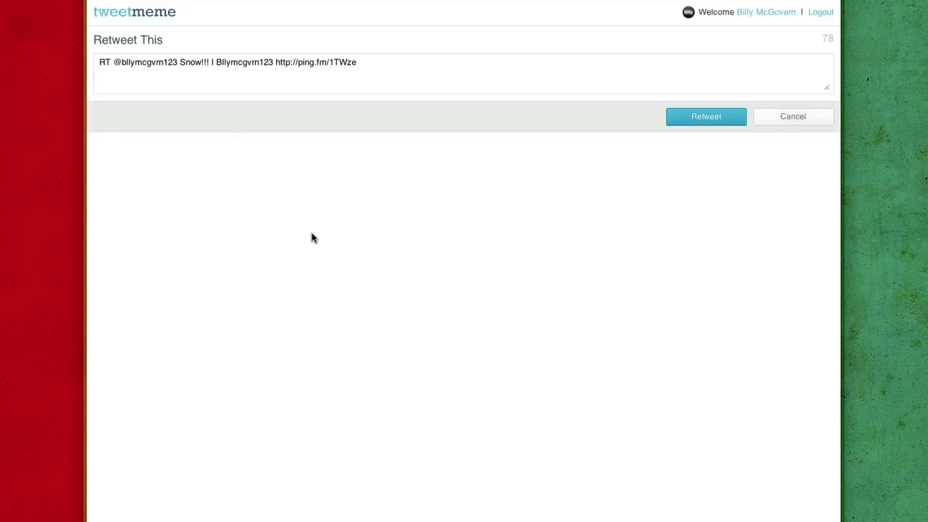
- Highlight the Twitter username in the retweet draft, and go back to WicketPixie's SEO & Social Networking settings
{"action": "left_click", "coordinate": [117, 64]}
{"action": "left_click_drag", "start_coordinate": [117, 64], "coordinate": [177, 64]}
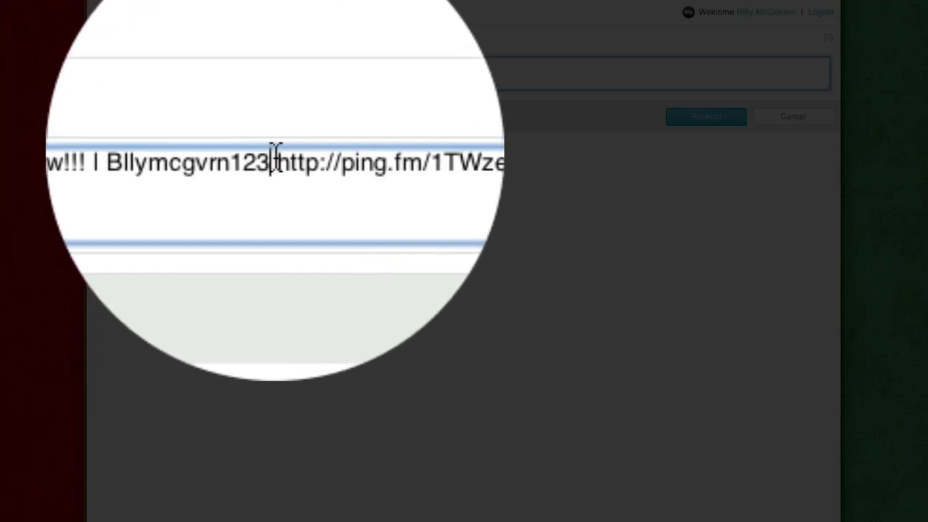
{"action": "left_click_drag", "start_coordinate": [122, 64], "coordinate": [178, 64]}
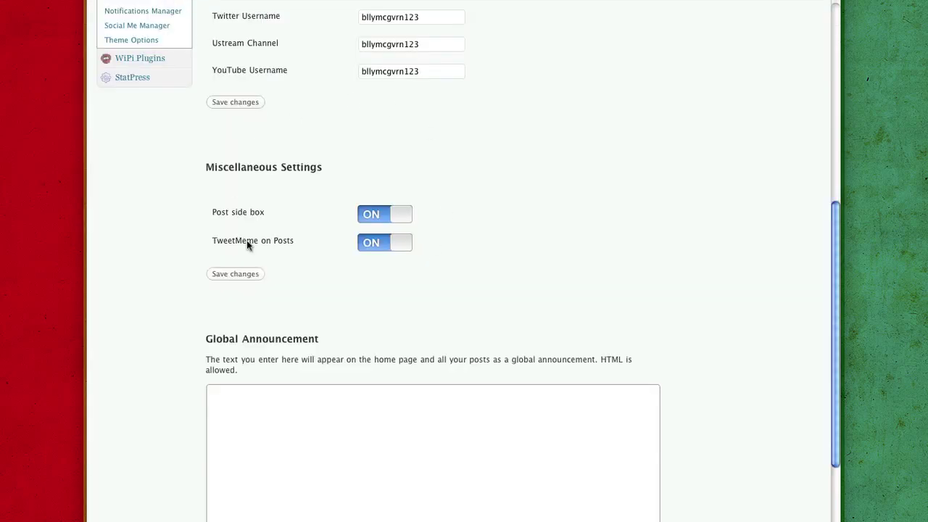
{"action": "scroll", "coordinate": [420, 229], "scroll_direction": "up", "scroll_amount": 3}
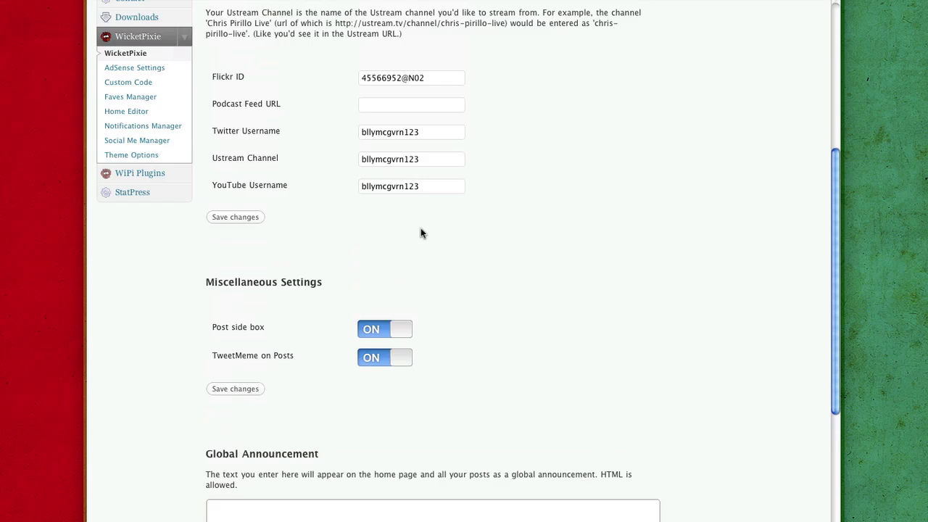
{"action": "scroll", "coordinate": [420, 233], "scroll_direction": "up", "scroll_amount": 3}
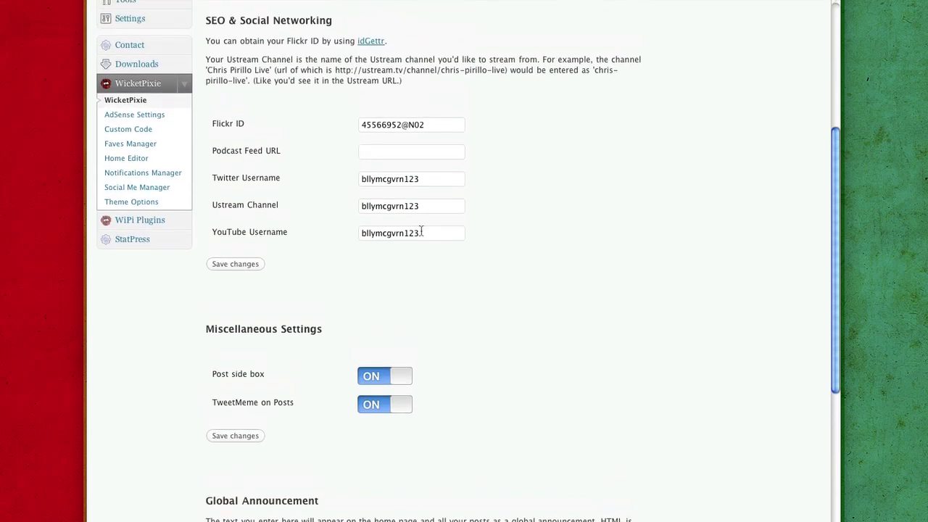
- Review the Miscellaneous Settings and Global Announcement sections, and compare the Post side box option with the live Snow! post
{"action": "scroll", "coordinate": [421, 233], "scroll_direction": "down", "scroll_amount": 3}
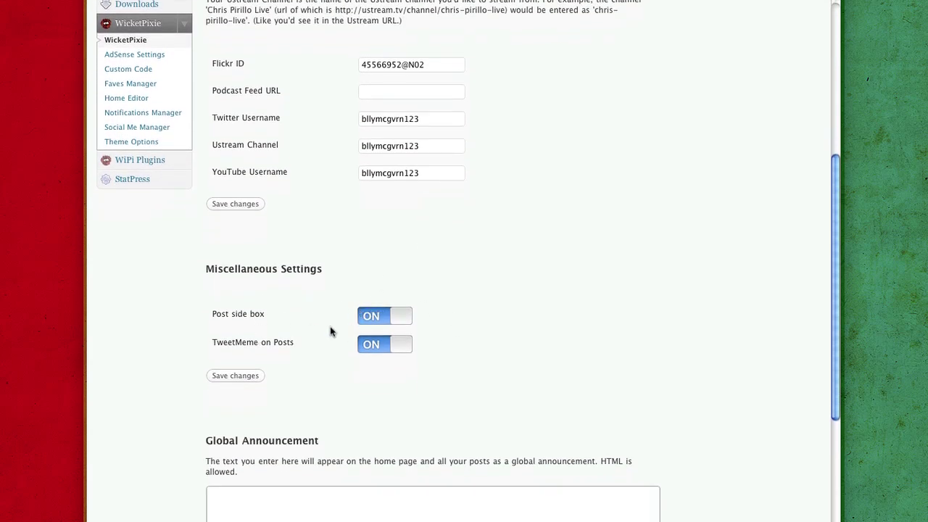
{"action": "scroll", "coordinate": [292, 345], "scroll_direction": "down", "scroll_amount": 5}
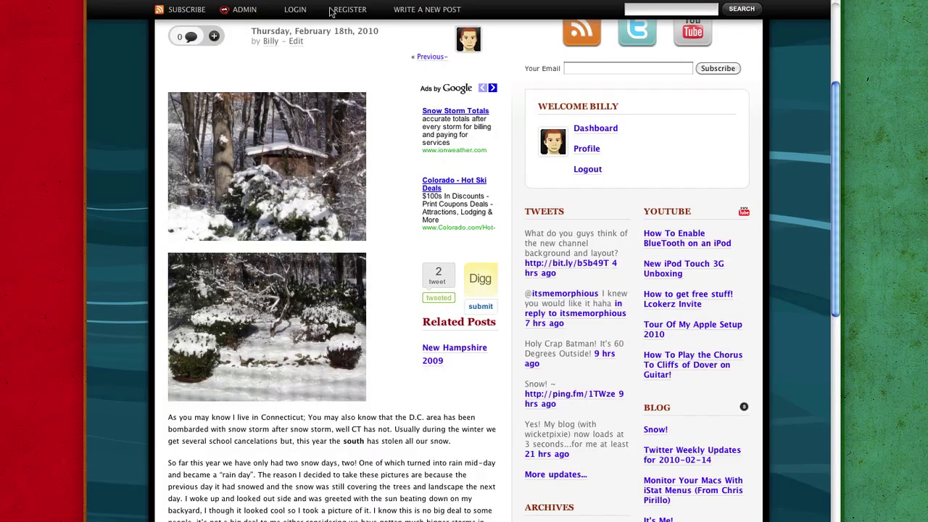
{"action": "scroll", "coordinate": [263, 77], "scroll_direction": "up", "scroll_amount": 5}
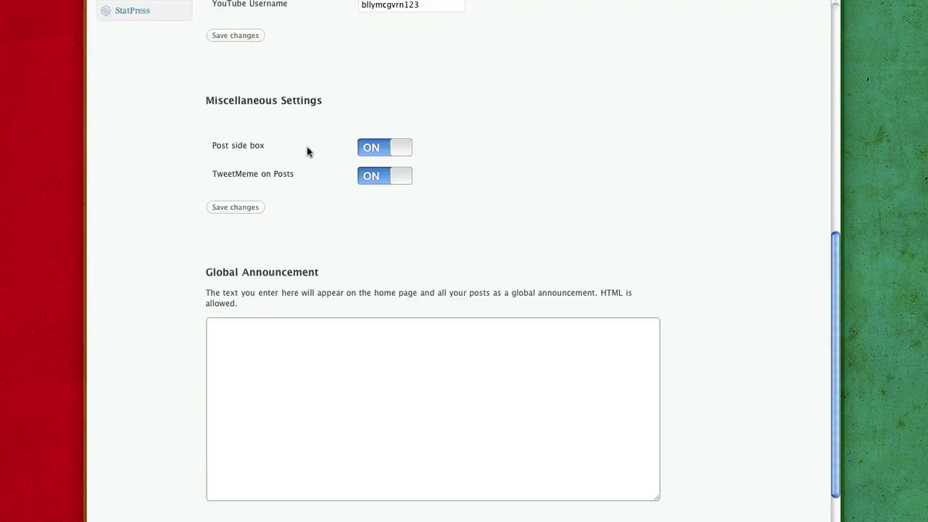
{"action": "scroll", "coordinate": [306, 147], "scroll_direction": "up", "scroll_amount": 2}
{"action": "scroll", "coordinate": [307, 151], "scroll_direction": "up", "scroll_amount": 10}
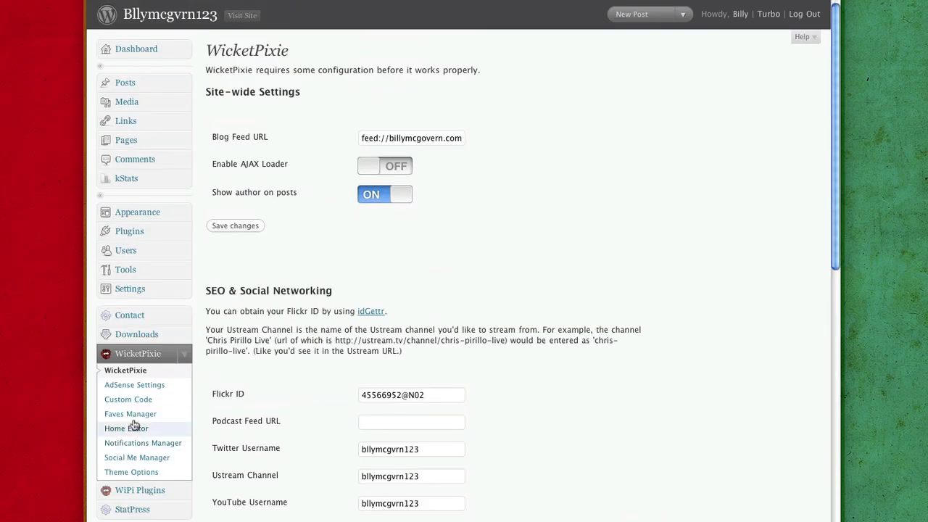
- Open WicketPixie's AdSense Settings and look through the AdSense for Search options, existing ad codes and Add an Ad Slot form
{"action": "left_click", "coordinate": [143, 385]}
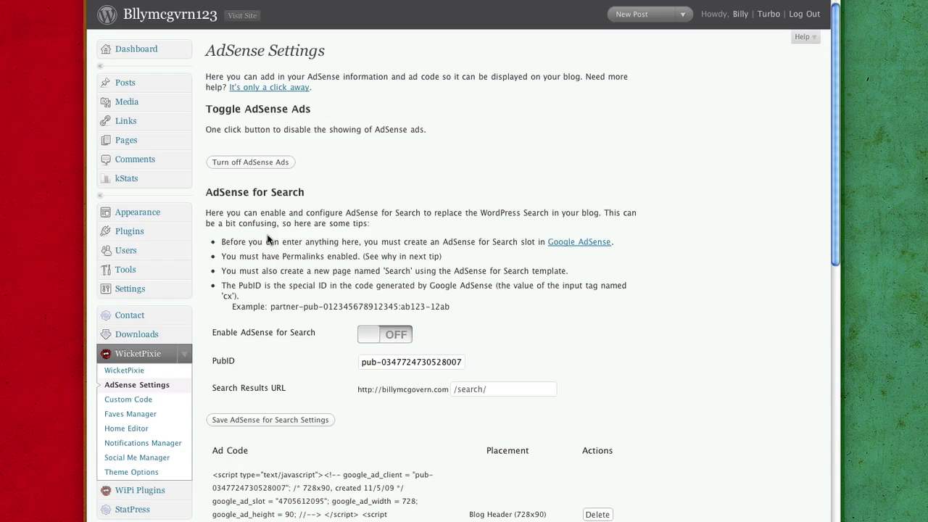
{"action": "scroll", "coordinate": [539, 178], "scroll_direction": "down", "scroll_amount": 10}
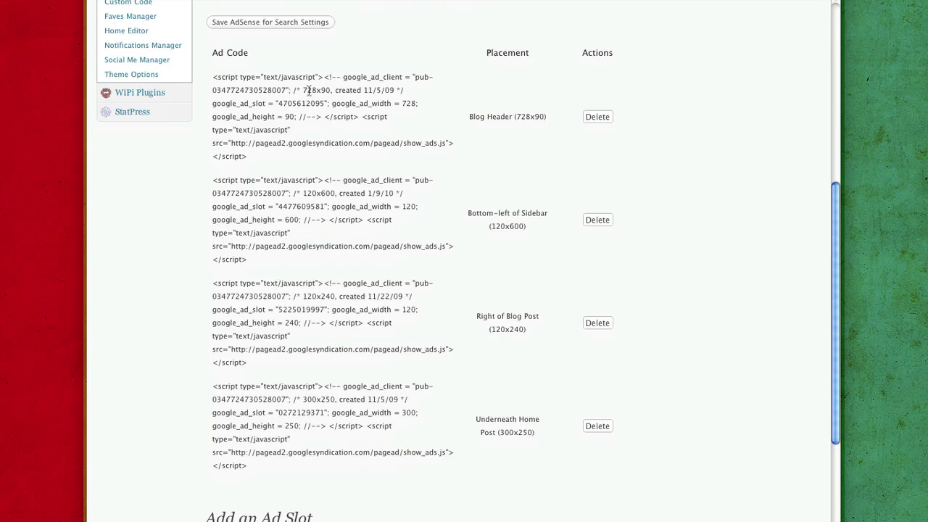
{"action": "scroll", "coordinate": [310, 91], "scroll_direction": "down", "scroll_amount": 5}
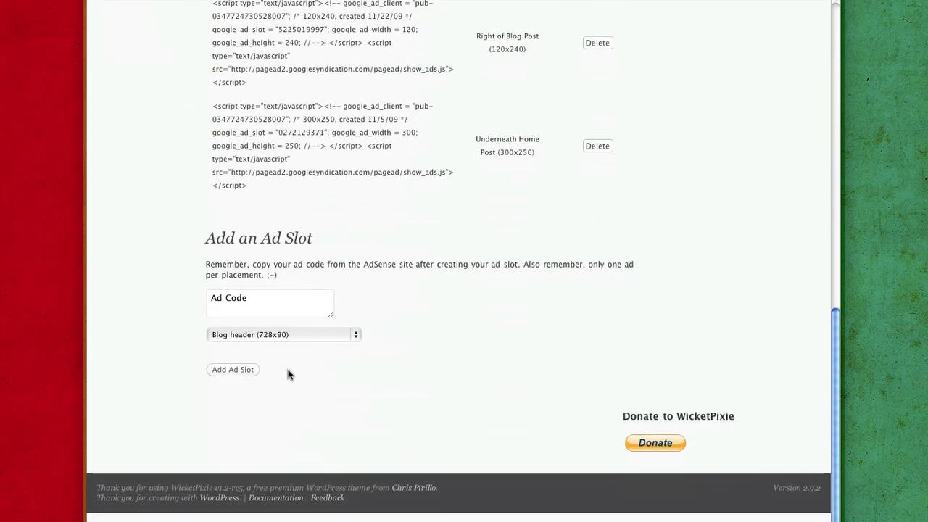
{"action": "scroll", "coordinate": [289, 236], "scroll_direction": "up", "scroll_amount": 2}
{"action": "scroll", "coordinate": [289, 235], "scroll_direction": "up", "scroll_amount": 4}
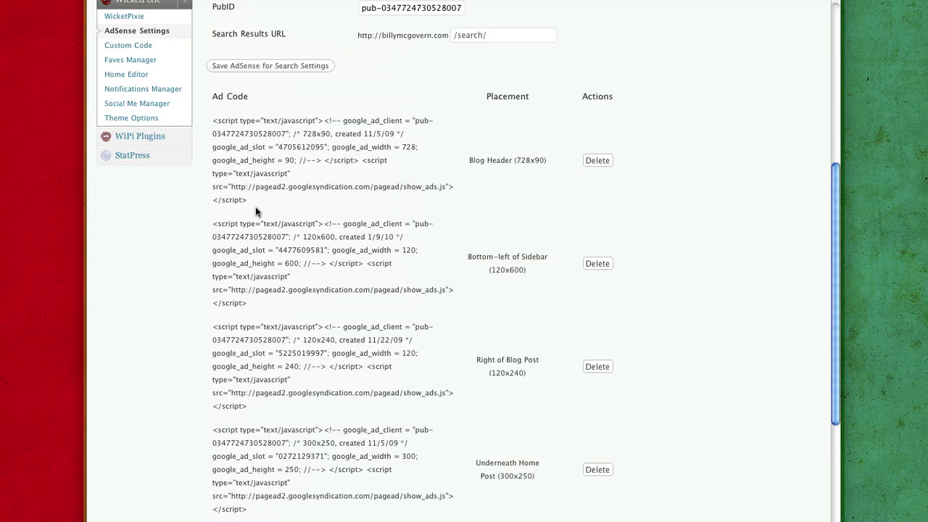
- Examine the listed ad placements and compare them with the ads shown on the live blog page
{"action": "scroll", "coordinate": [255, 235], "scroll_direction": "down", "scroll_amount": 3}
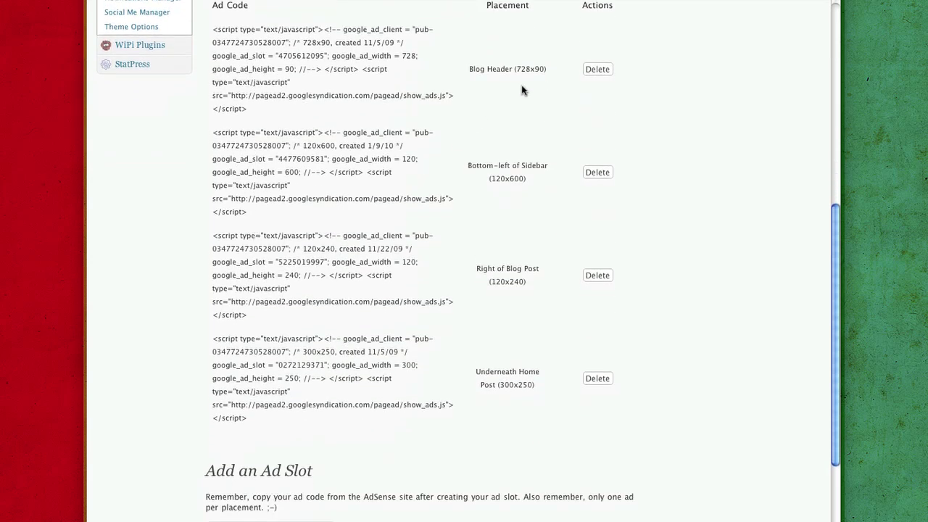
{"action": "scroll", "coordinate": [468, 261], "scroll_direction": "down", "scroll_amount": 1}
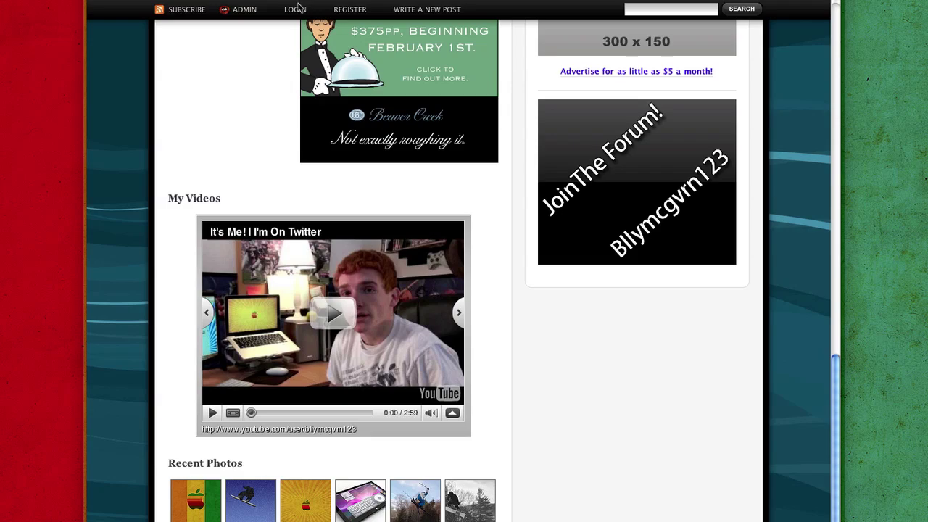
{"action": "scroll", "coordinate": [300, 143], "scroll_direction": "up", "scroll_amount": 10}
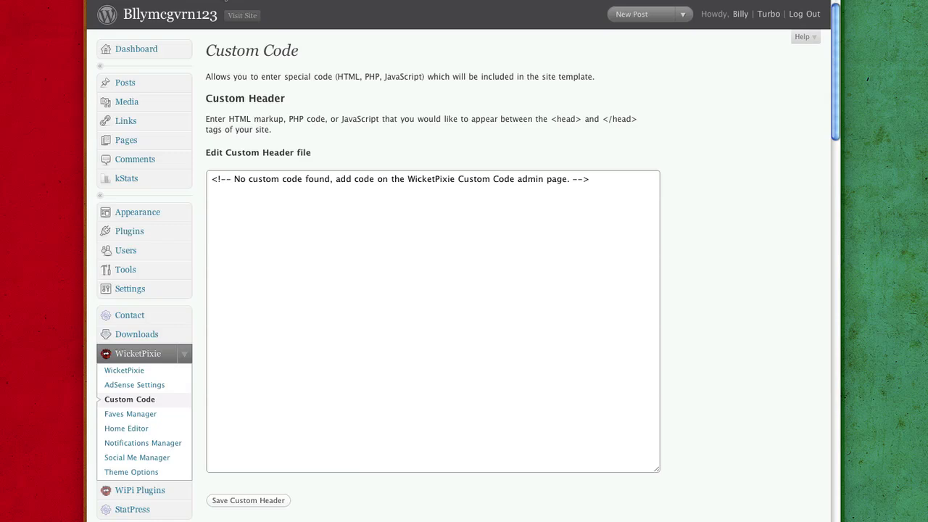
- Look through the Custom Code page from Custom Header and Custom Footer down to the After-Home-Post and After-Posts code
{"action": "scroll", "coordinate": [288, 213], "scroll_direction": "down", "scroll_amount": 10}
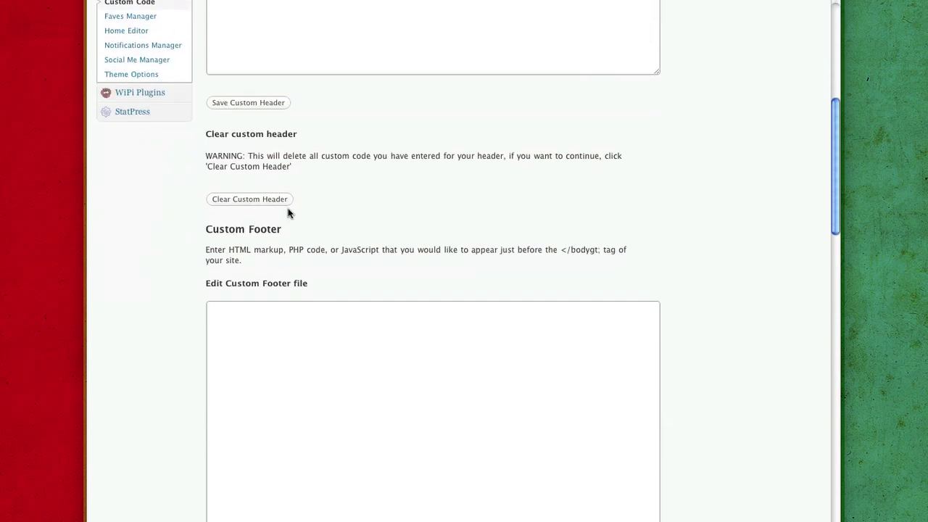
{"action": "scroll", "coordinate": [288, 214], "scroll_direction": "down", "scroll_amount": 5}
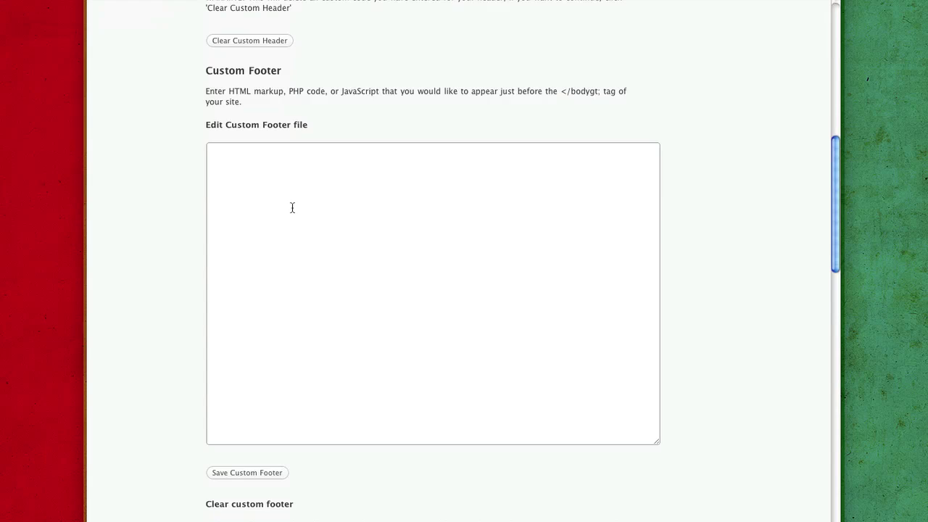
{"action": "scroll", "coordinate": [292, 208], "scroll_direction": "down", "scroll_amount": 15}
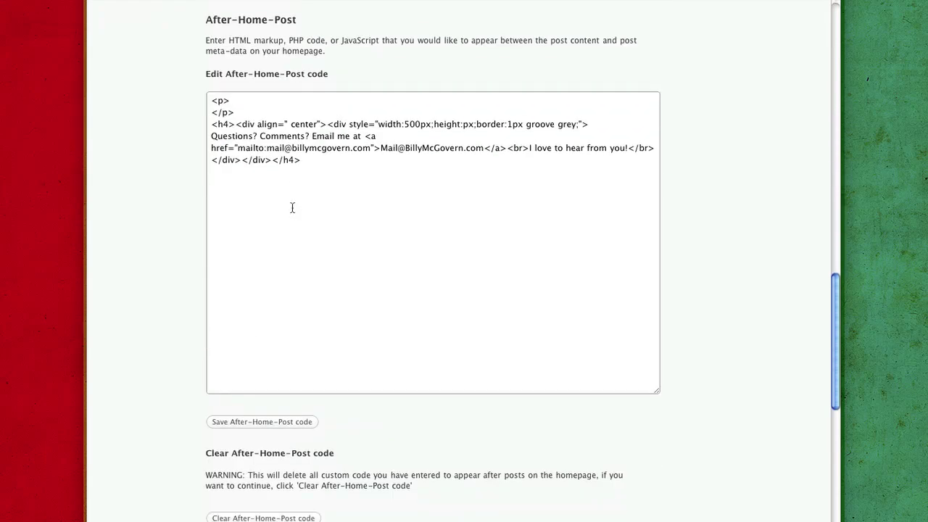
{"action": "scroll", "coordinate": [292, 208], "scroll_direction": "down", "scroll_amount": 8}
{"action": "scroll", "coordinate": [293, 208], "scroll_direction": "down", "scroll_amount": 12}
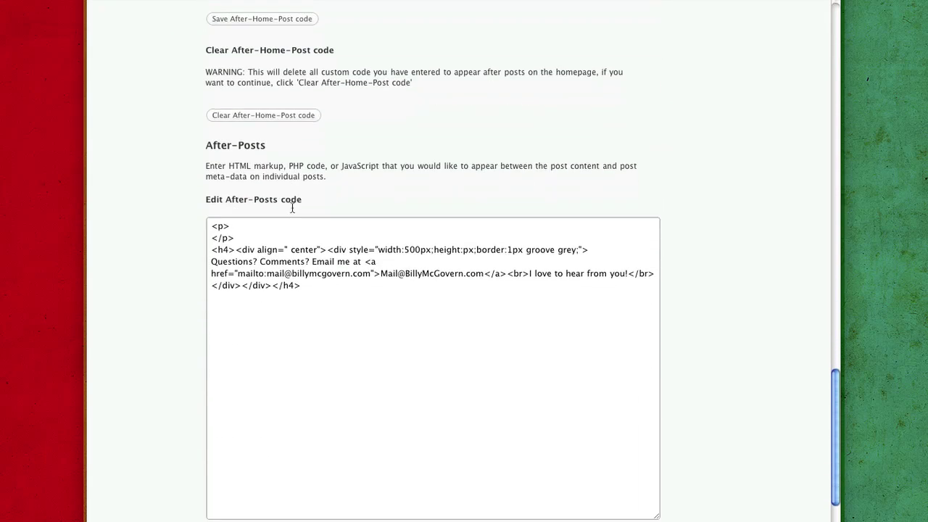
{"action": "scroll", "coordinate": [293, 208], "scroll_direction": "up", "scroll_amount": 6}
- Find the custom contact box below the Snow! post on the live blog home page, and return to WicketPixie's Faves Manager
{"action": "left_click", "coordinate": [319, 6]}
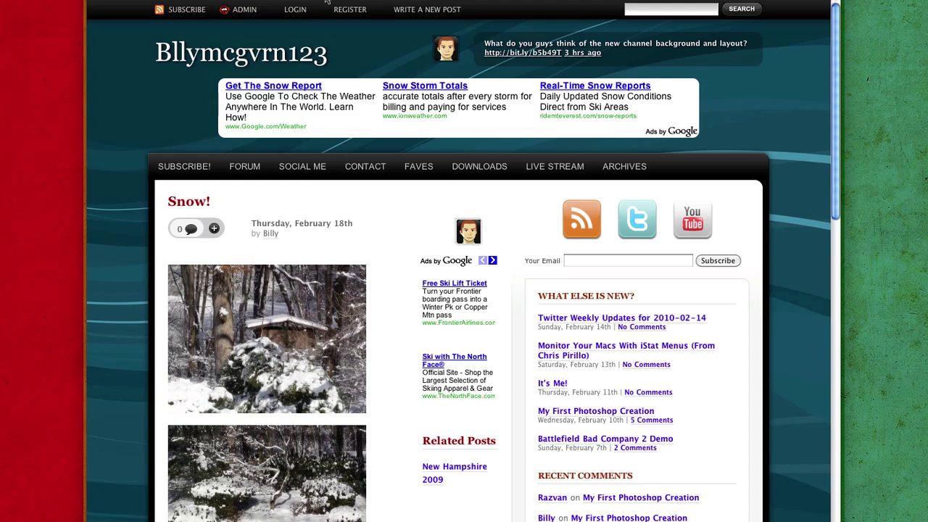
{"action": "scroll", "coordinate": [324, 192], "scroll_direction": "down", "scroll_amount": 20}
{"action": "scroll", "coordinate": [324, 192], "scroll_direction": "up", "scroll_amount": 18}
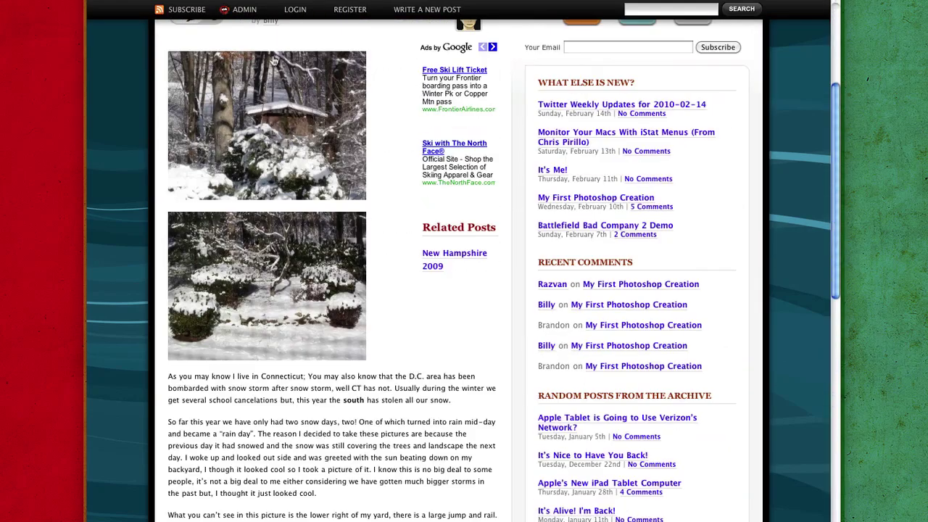
{"action": "scroll", "coordinate": [225, 87], "scroll_direction": "up", "scroll_amount": 5}
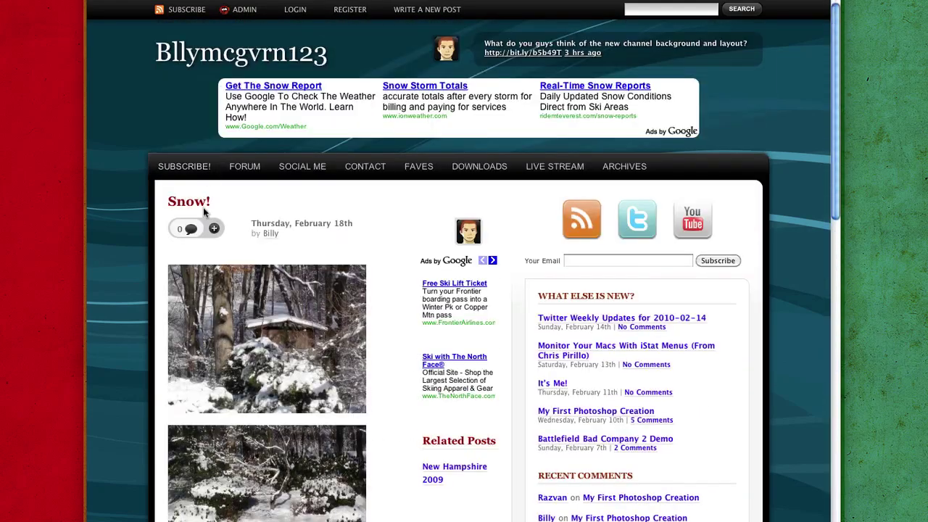
{"action": "scroll", "coordinate": [393, 226], "scroll_direction": "down", "scroll_amount": 11}
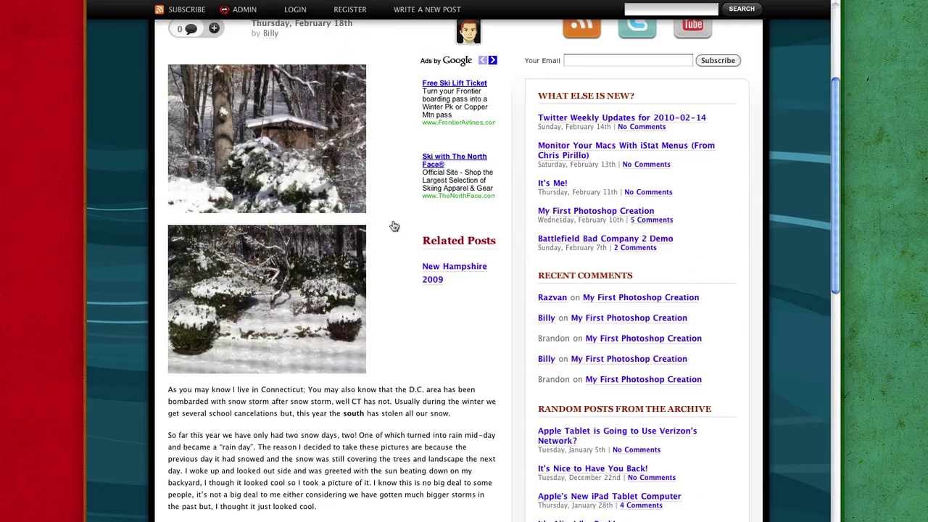
{"action": "scroll", "coordinate": [393, 227], "scroll_direction": "down", "scroll_amount": 1}
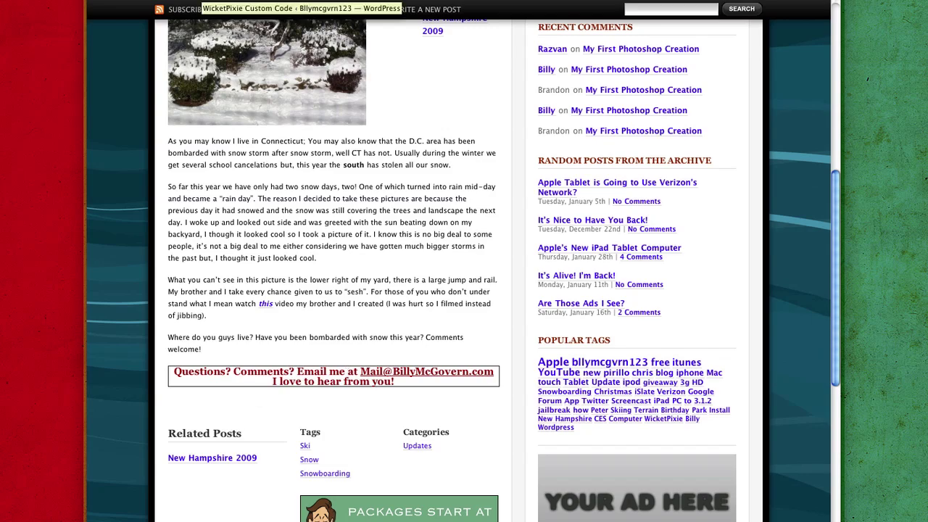
{"action": "left_click", "coordinate": [346, 0]}
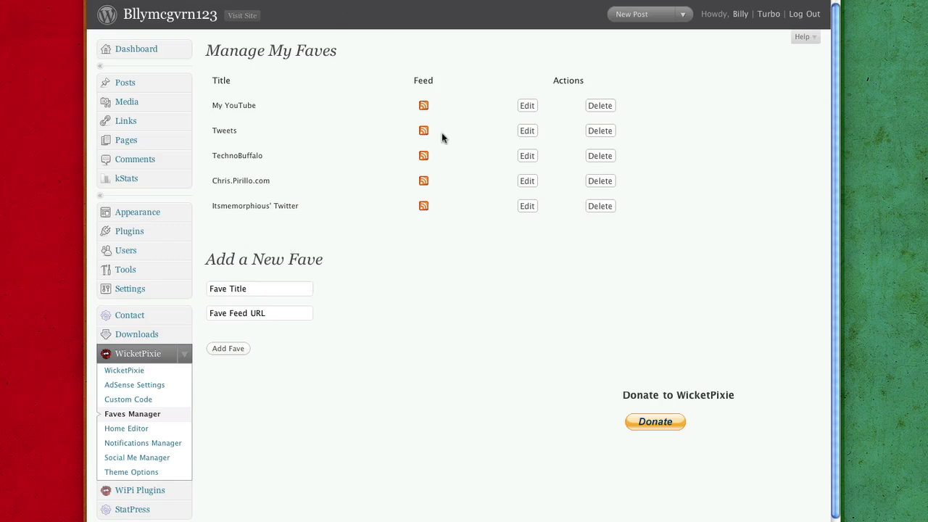